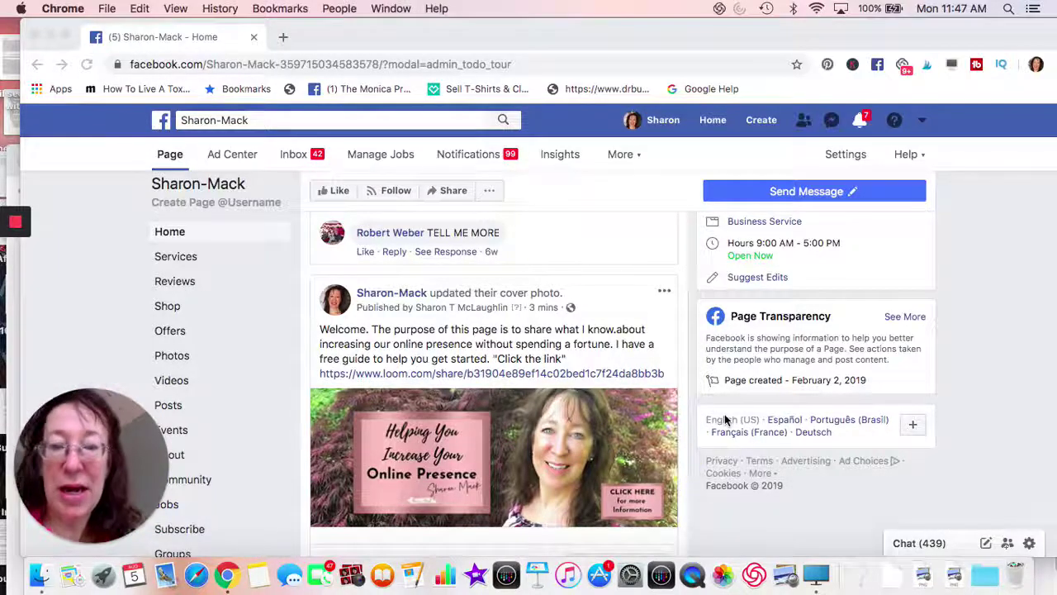
View the Facebook page's cover photo and bring up its banner design in Canva.
scroll(614, 244, up, 10)
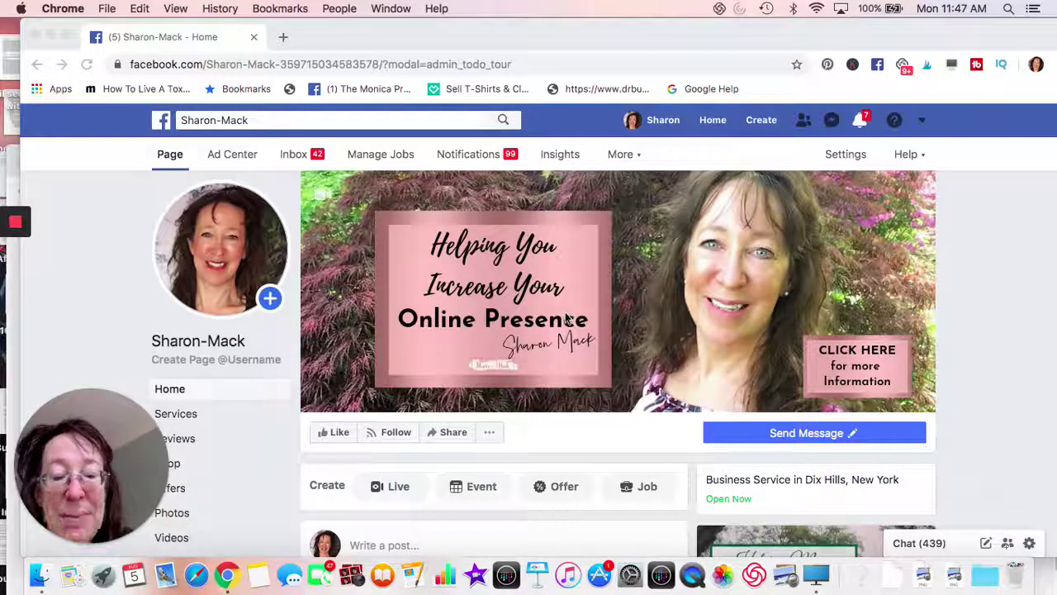
drag(561, 33, 482, 211)
drag(556, 110, 561, 31)
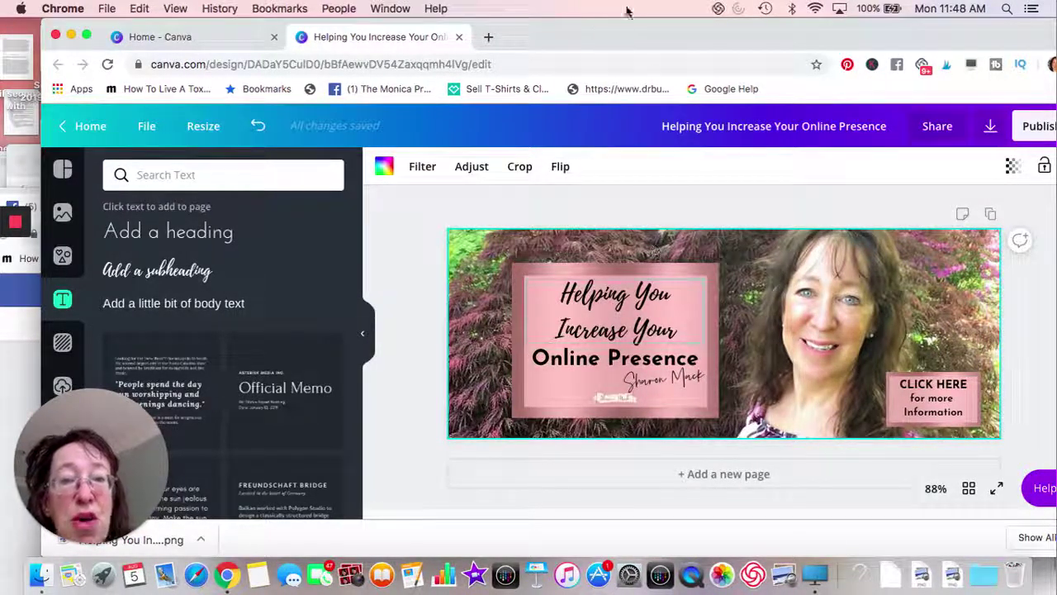
drag(626, 10, 741, 8)
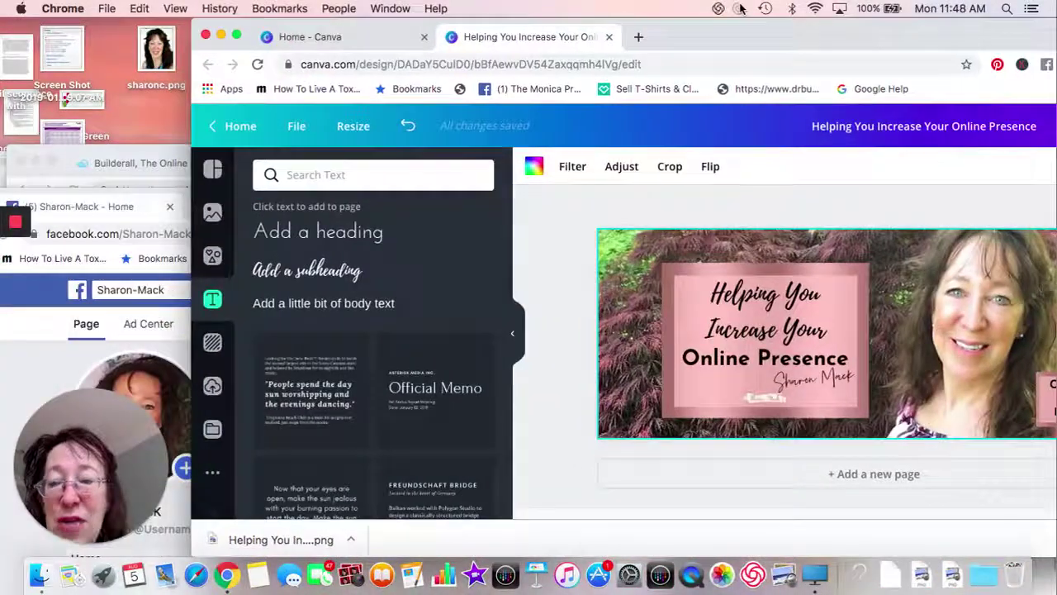
Return to the Facebook page and open its cover photo to view the description and guide link.
click(46, 352)
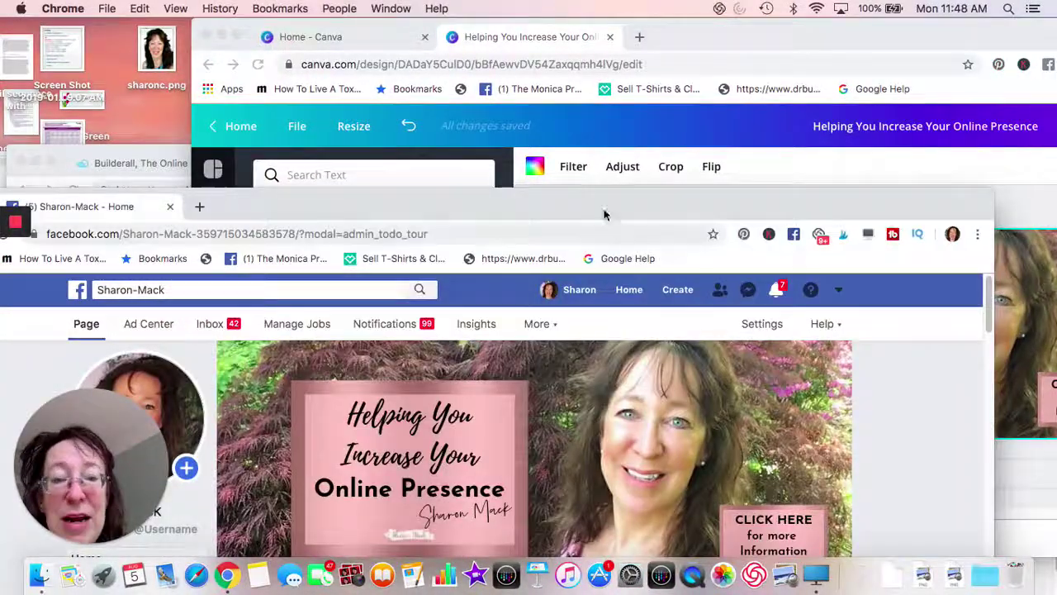
drag(603, 214, 673, 37)
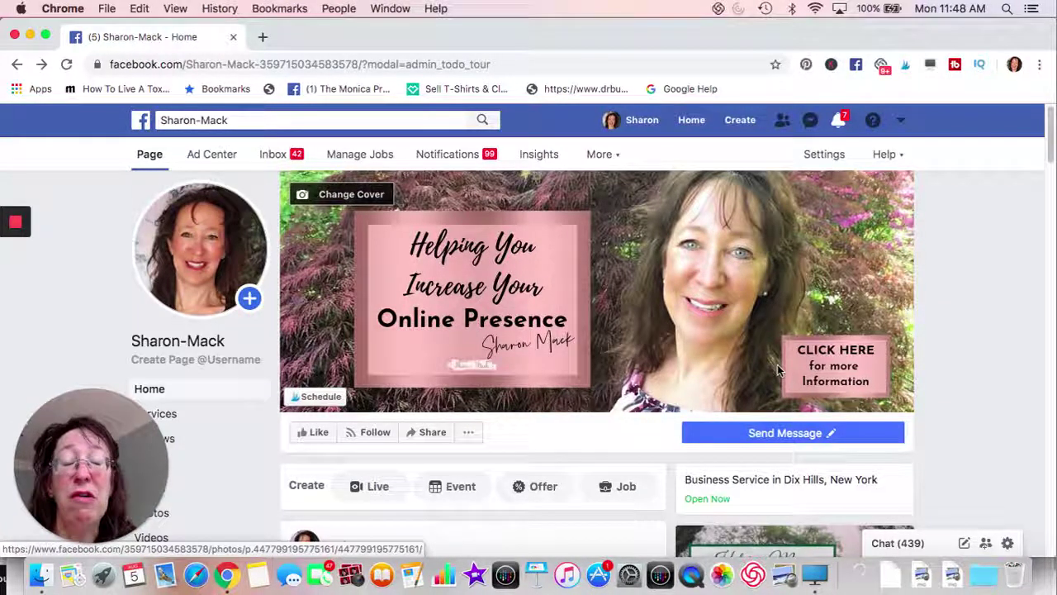
scroll(776, 369, down, 2)
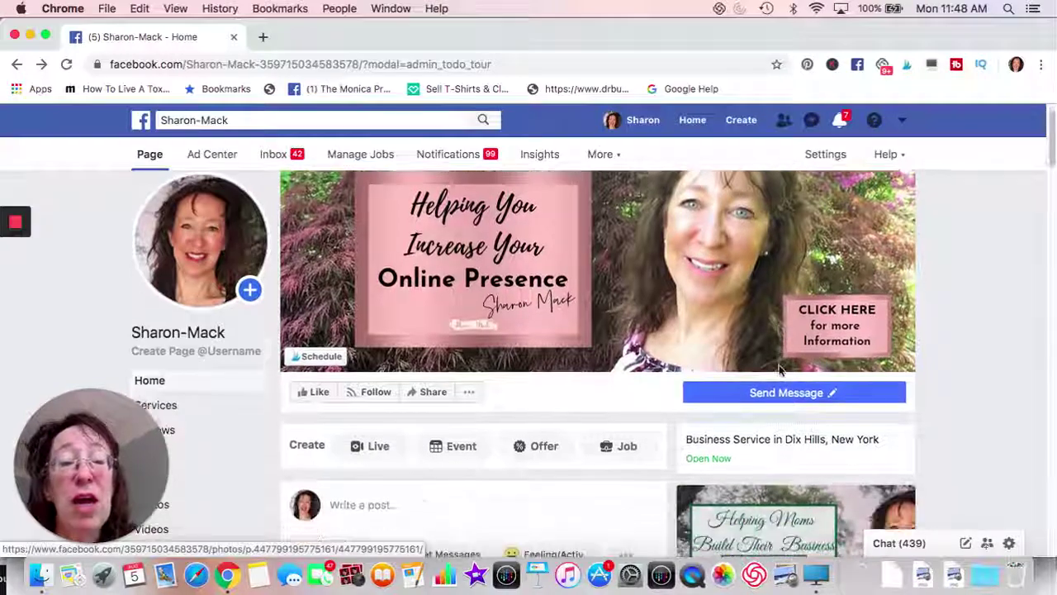
click(824, 332)
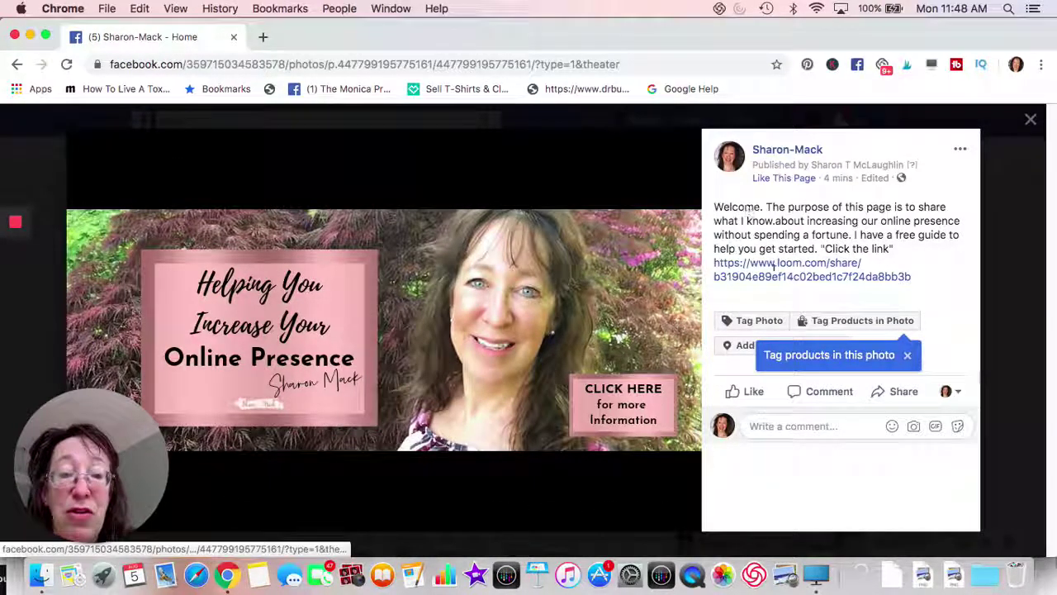
Check the options available for the cover photo post and close them without choosing any.
click(959, 152)
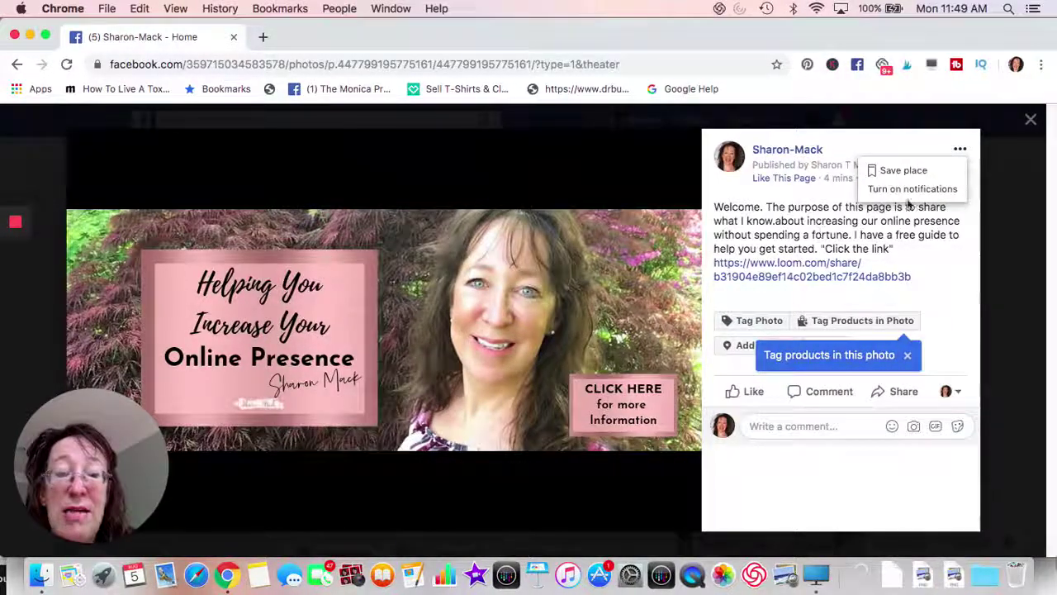
click(961, 151)
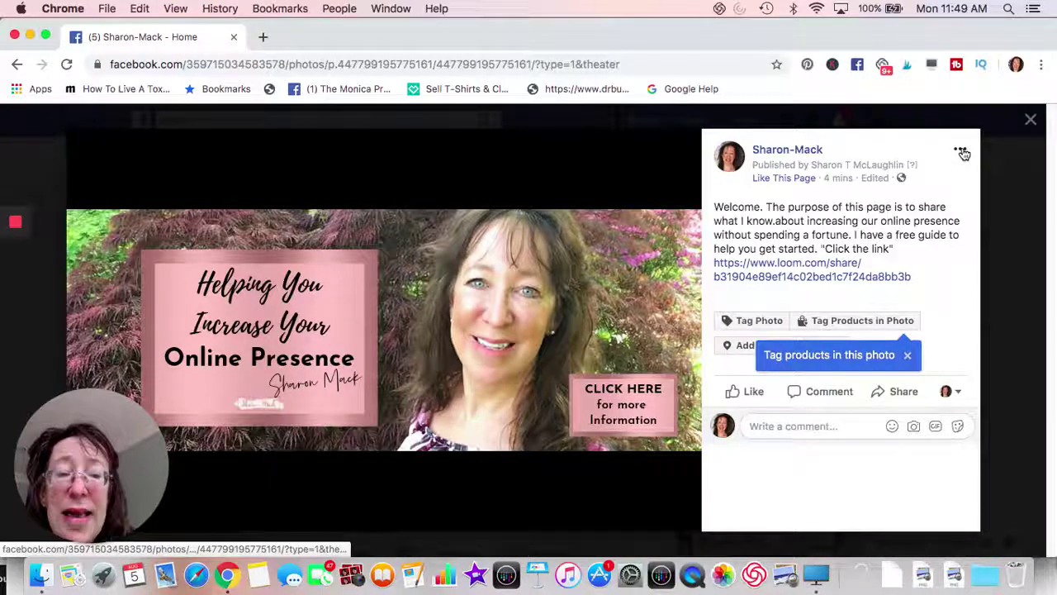
click(961, 153)
click(846, 246)
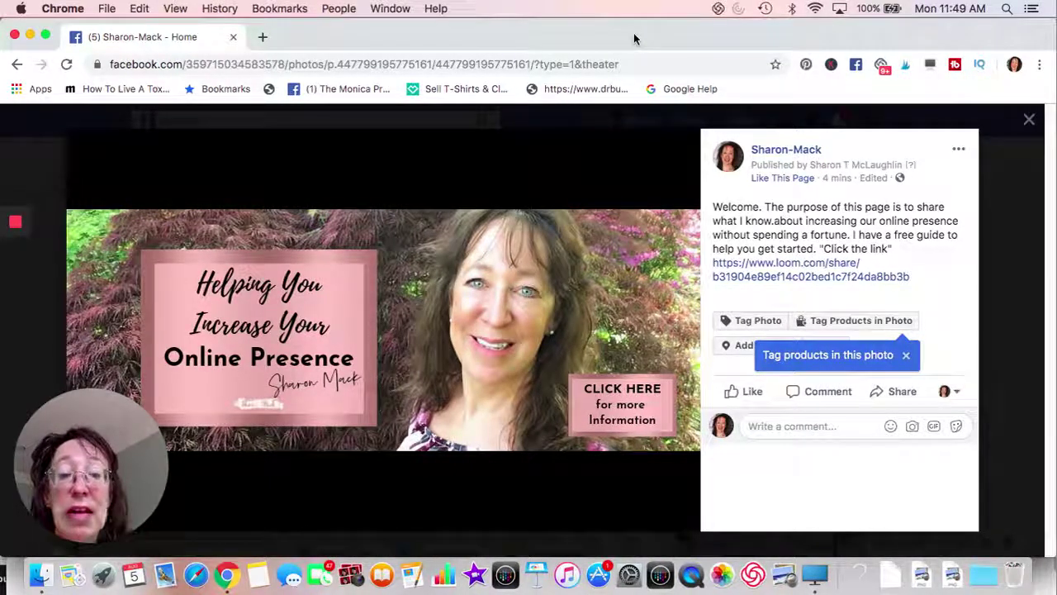
Switch to the lead magnet funnel page at grow.drbusinessbuilder.com and look over the free guide opt-in form.
drag(633, 33, 633, 209)
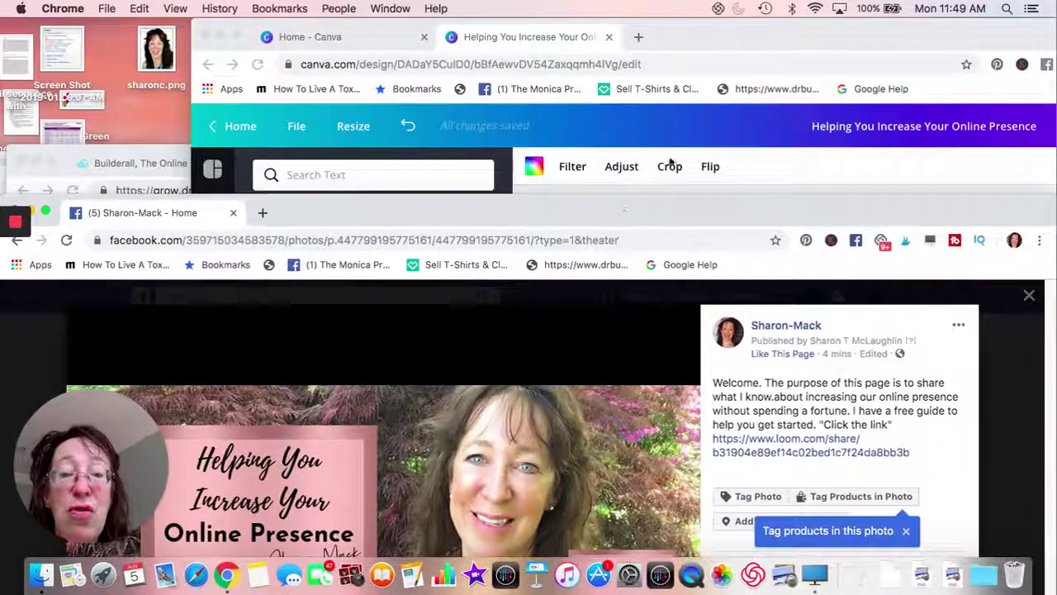
drag(757, 24, 605, 242)
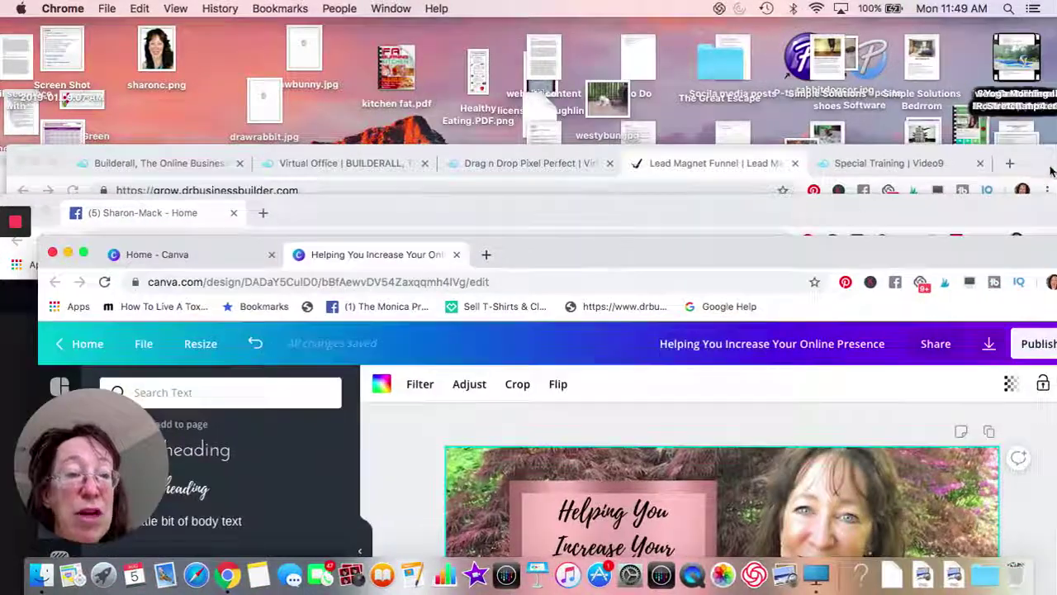
drag(1051, 171, 1026, 19)
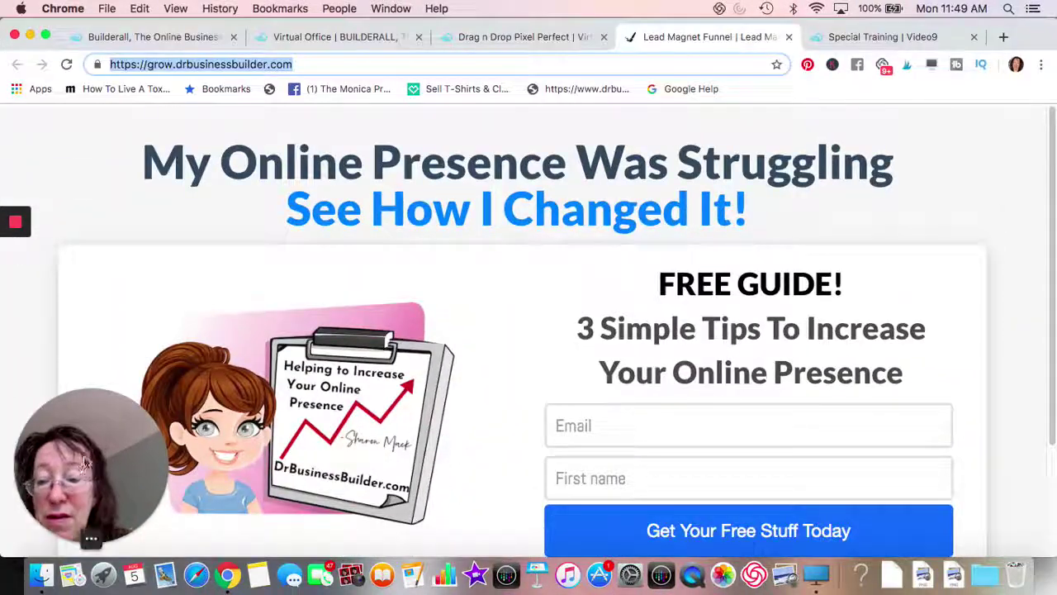
drag(85, 462, 85, 435)
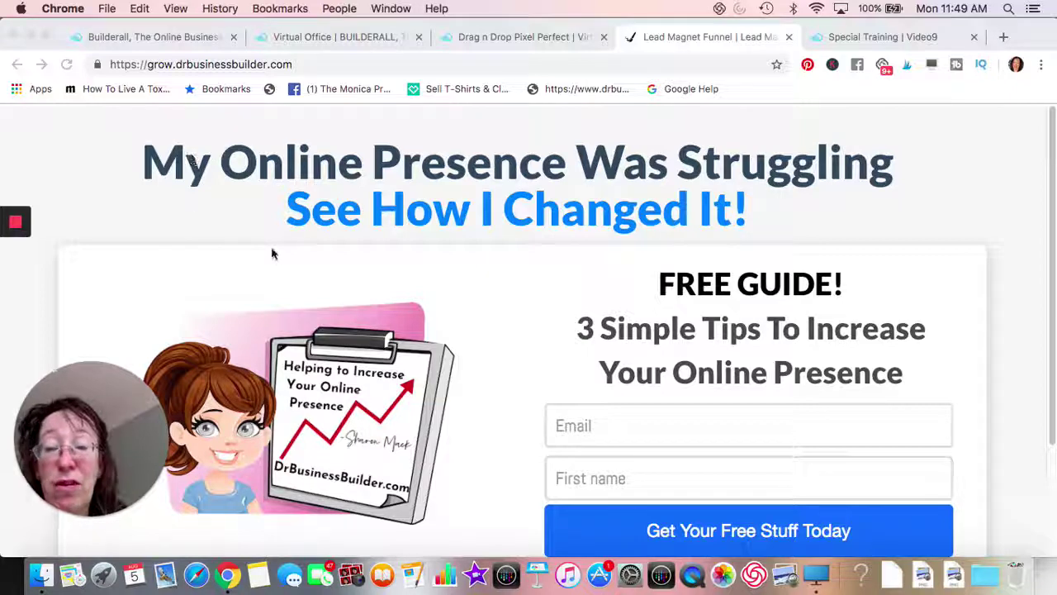
scroll(272, 250, down, 4)
scroll(272, 250, up, 4)
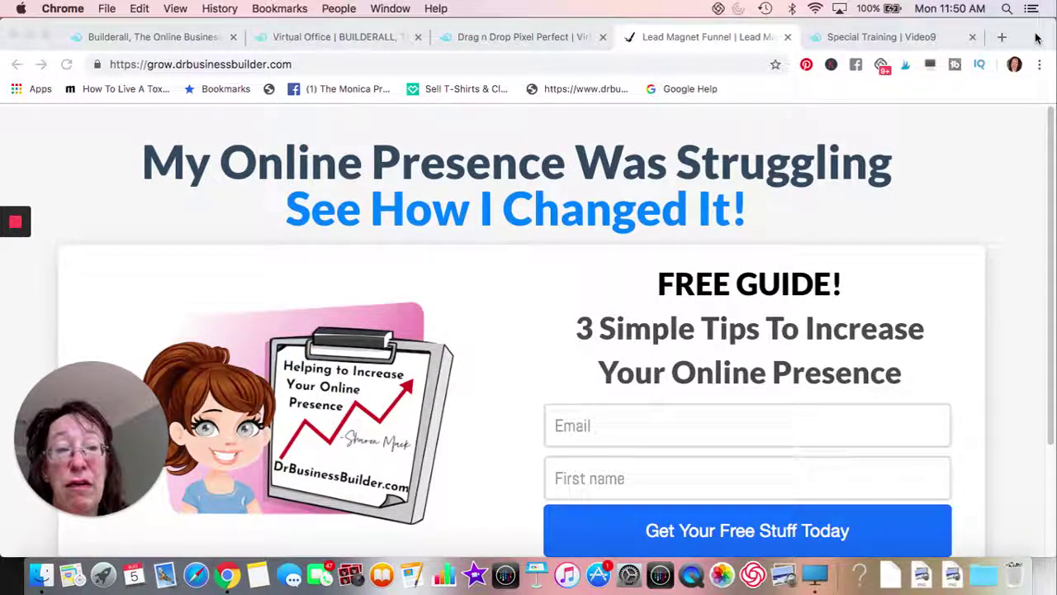
Go back to the Facebook page's home view and open the Send Message button for editing.
drag(1036, 37, 904, 46)
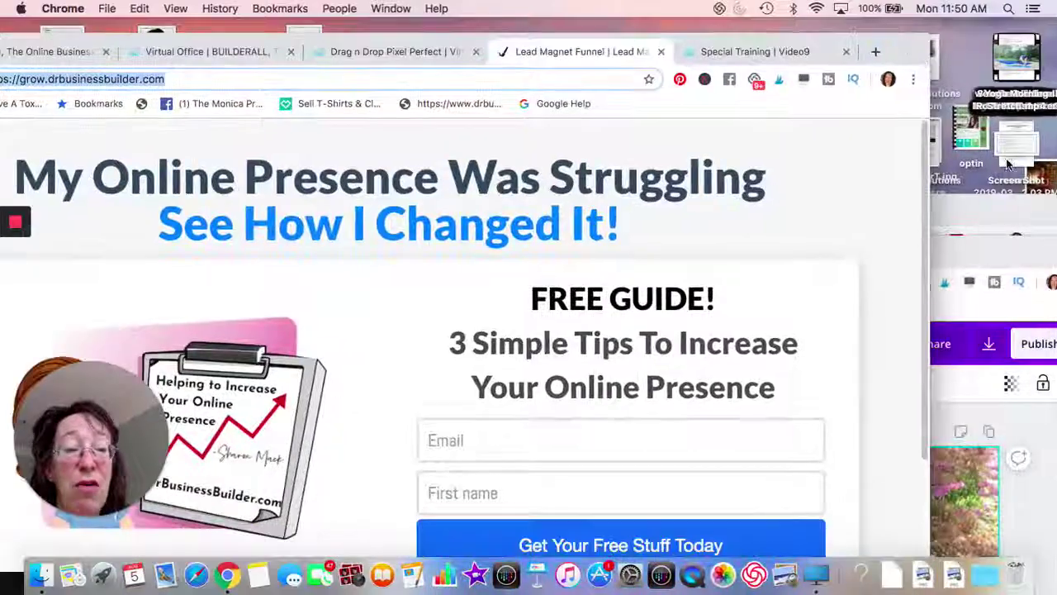
drag(1002, 126, 854, 82)
click(1021, 210)
drag(1021, 211, 1022, 45)
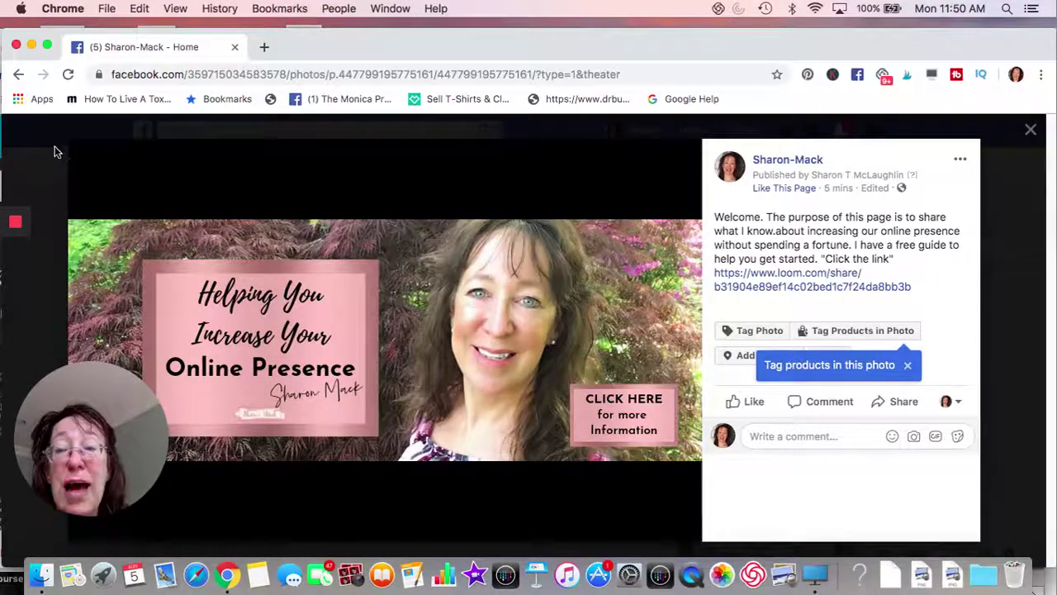
click(18, 74)
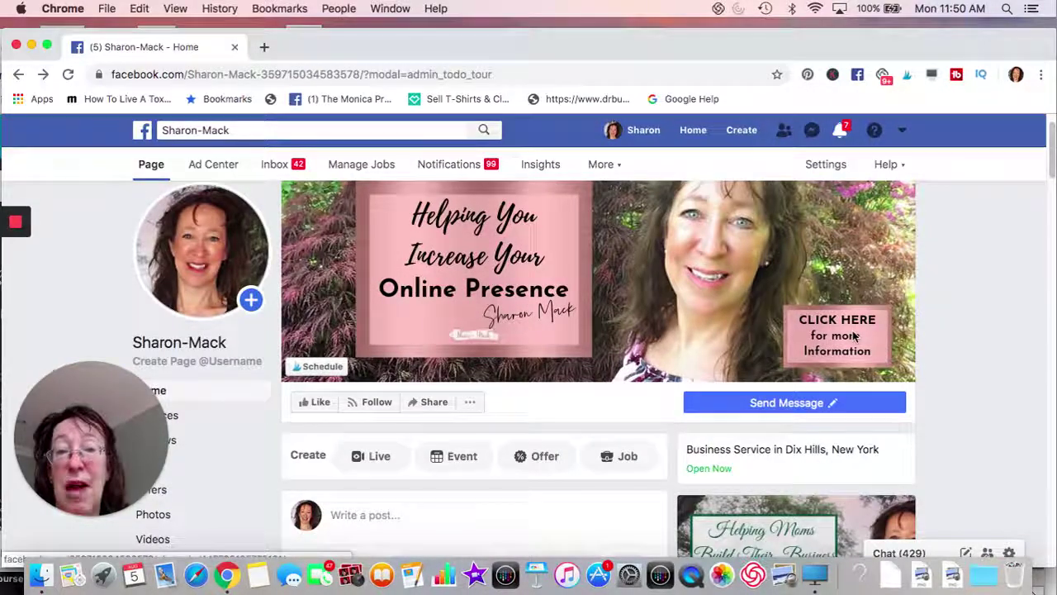
mouse_move(834, 404)
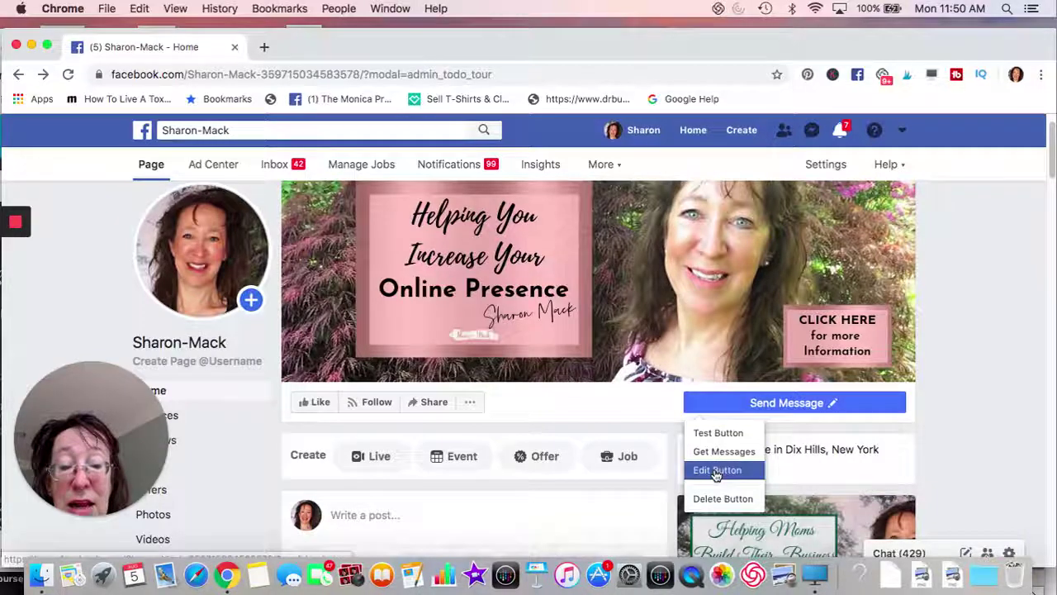
click(715, 472)
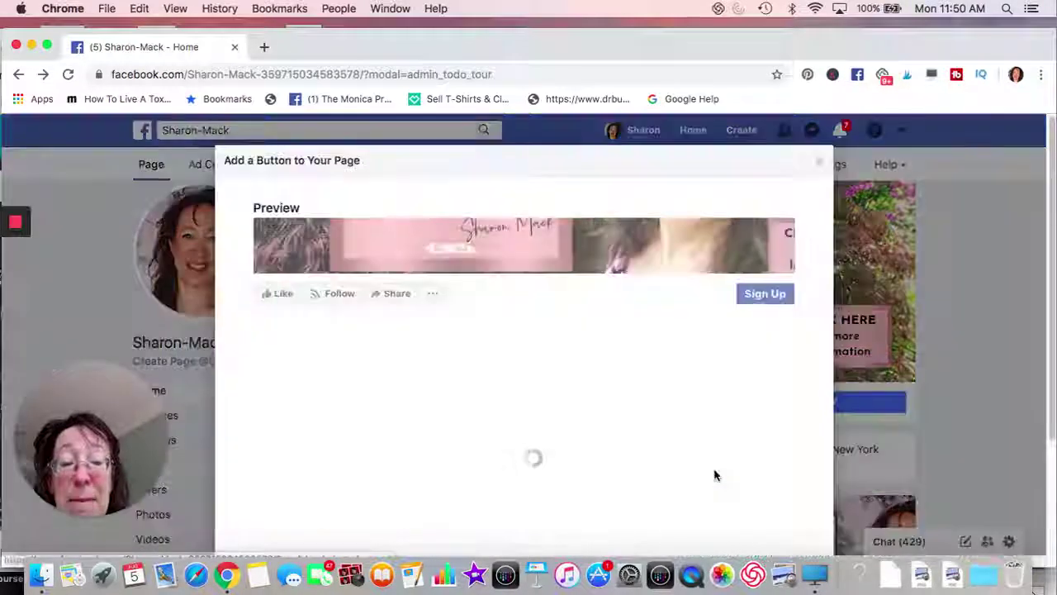
drag(661, 63, 666, 215)
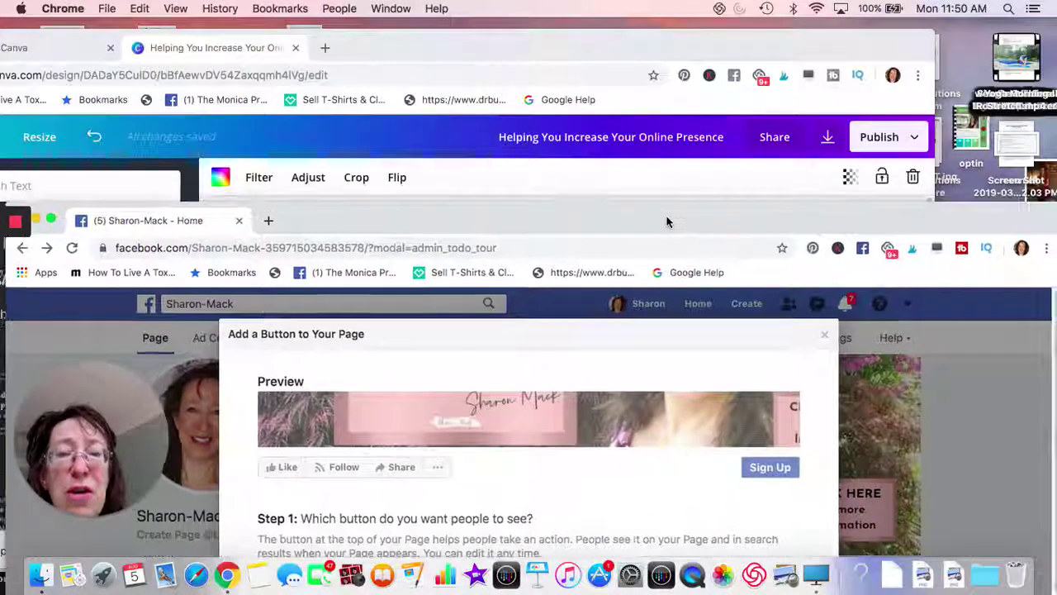
drag(540, 33, 655, 209)
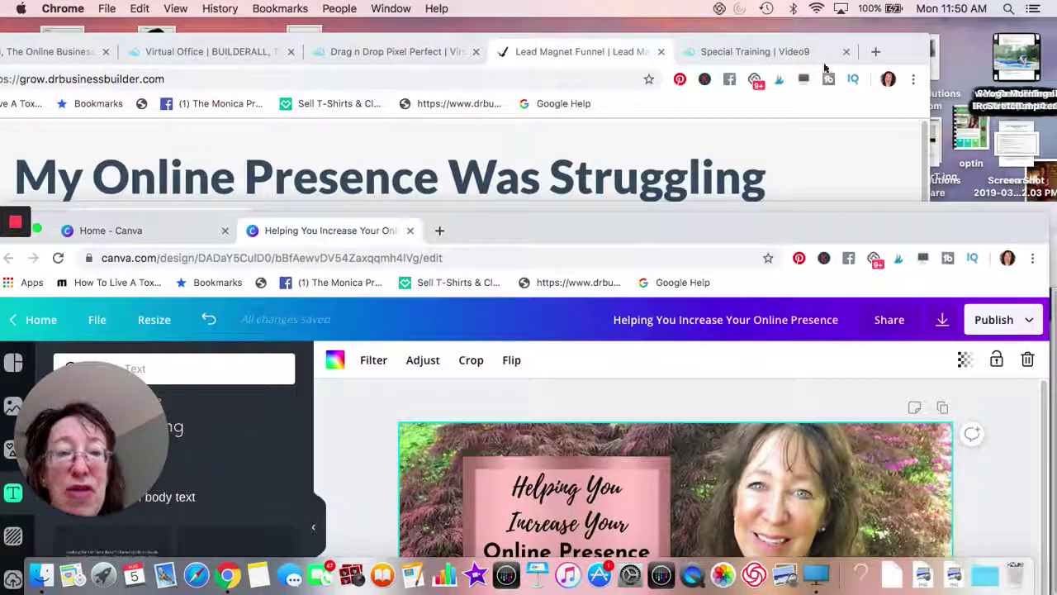
double_click(898, 51)
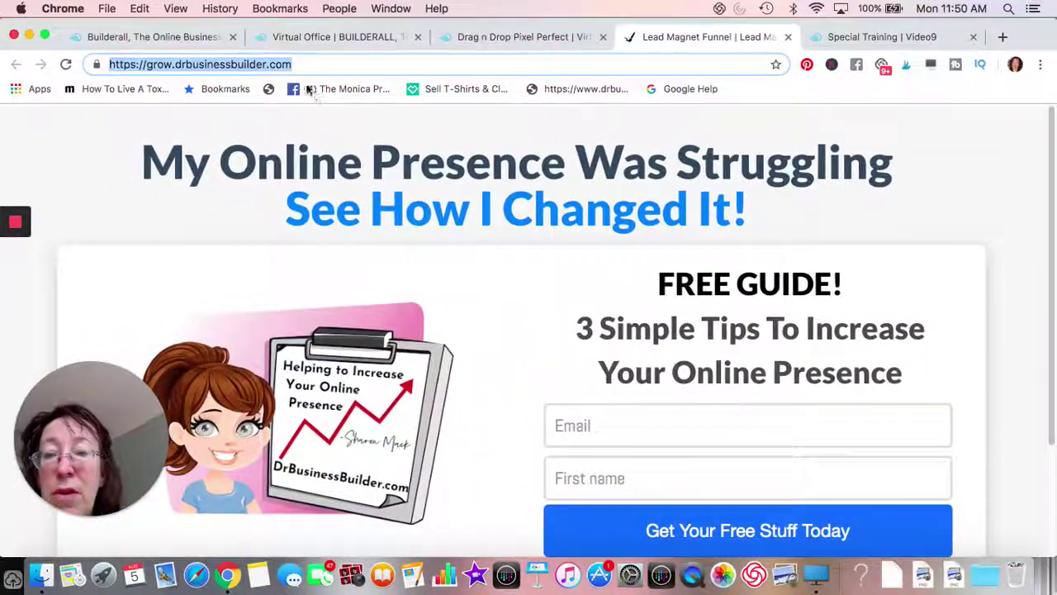
right_click(281, 63)
click(314, 159)
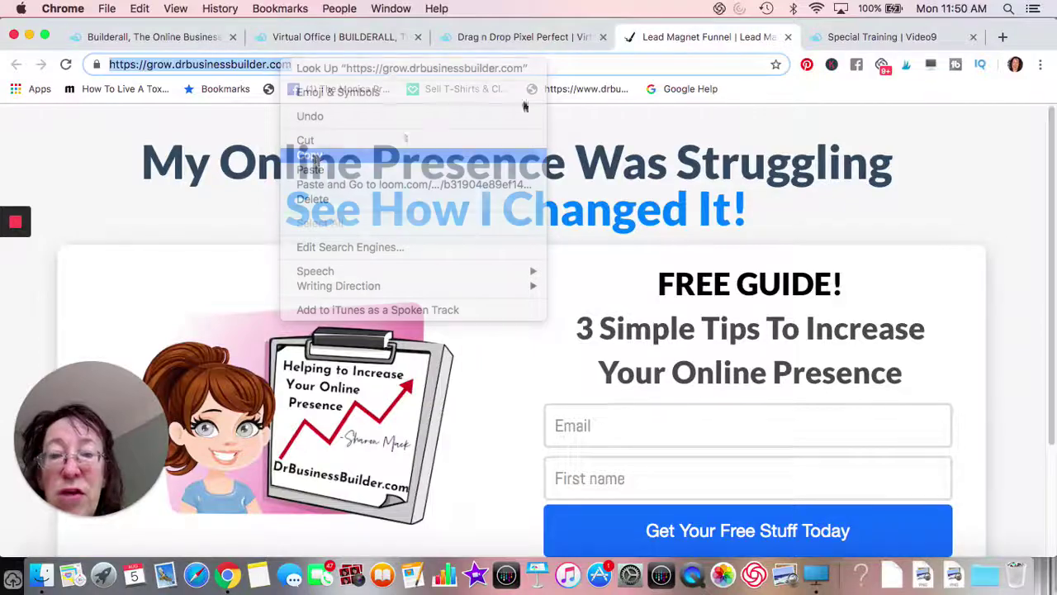
Return to the Facebook page's button setup, look over the button choices, and close it without changes.
drag(1033, 36, 736, 36)
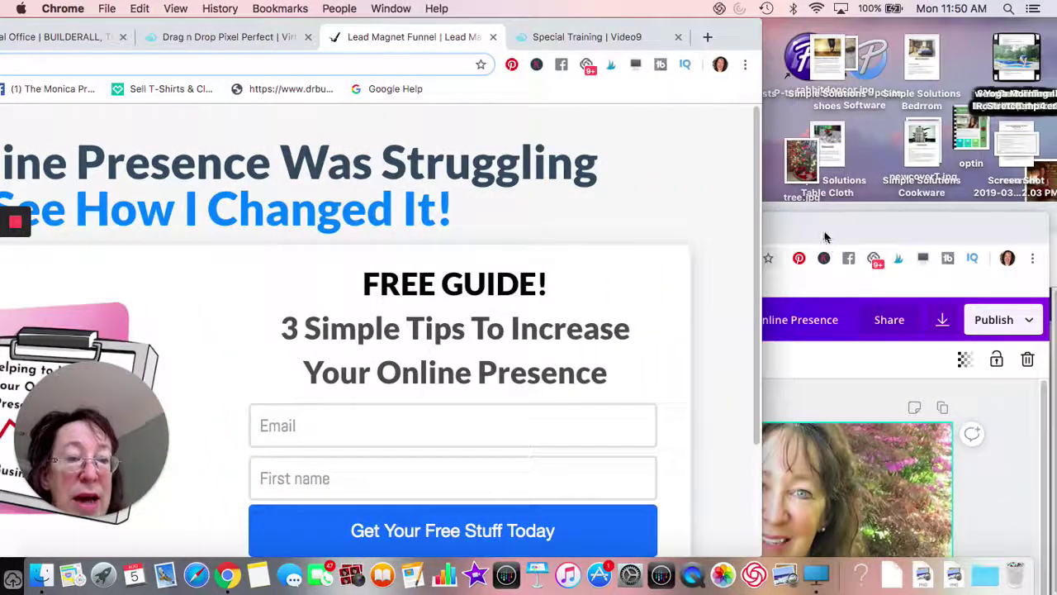
drag(826, 243, 744, 71)
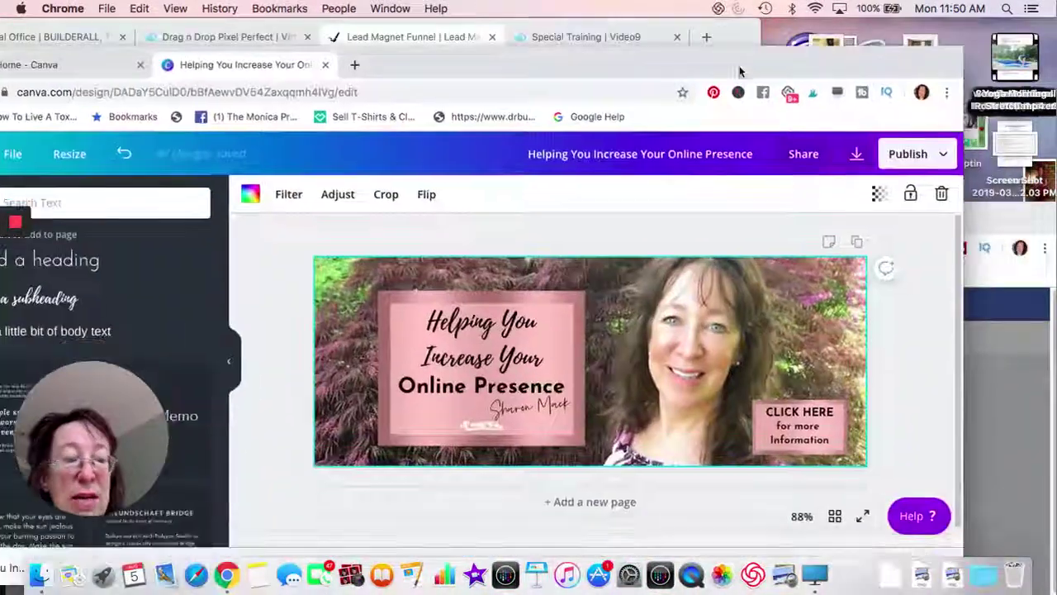
click(743, 36)
drag(956, 15, 989, 10)
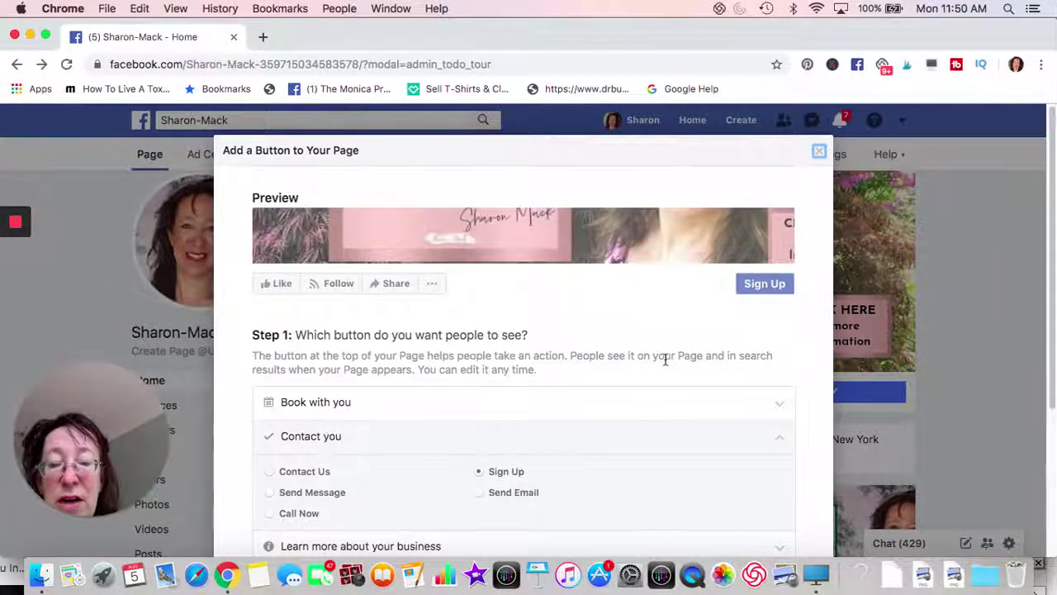
scroll(666, 362, down, 3)
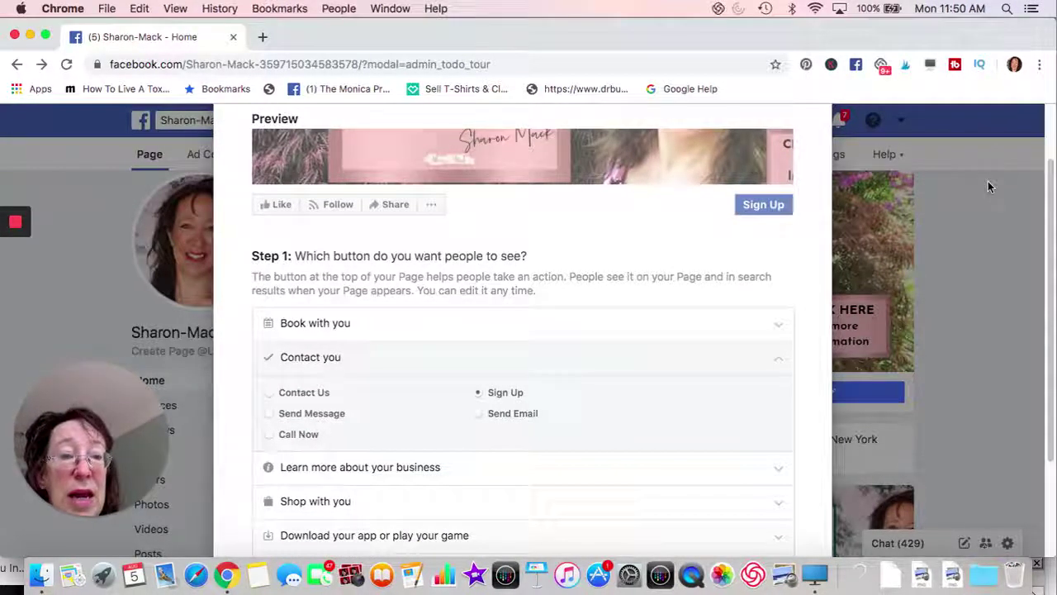
scroll(690, 273, up, 3)
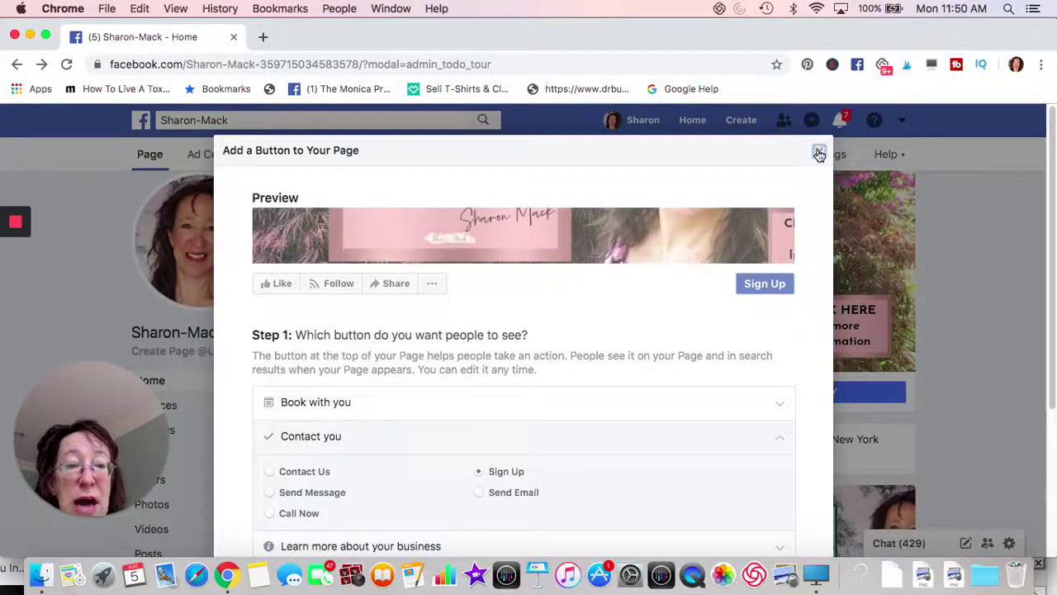
click(818, 154)
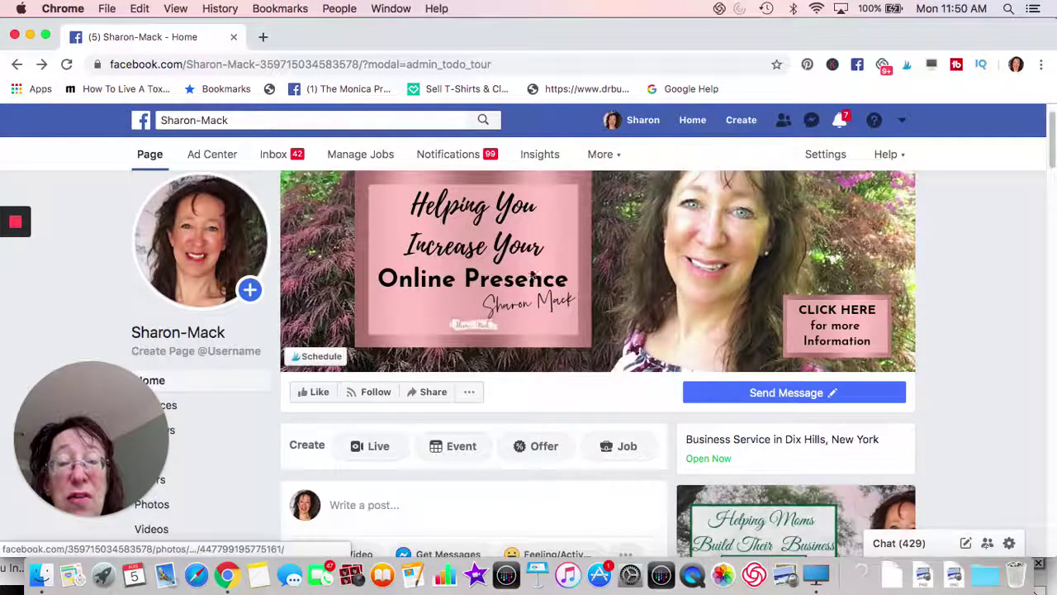
Reopen the Send Message button for editing and choose Contact Us under Contact you.
click(785, 393)
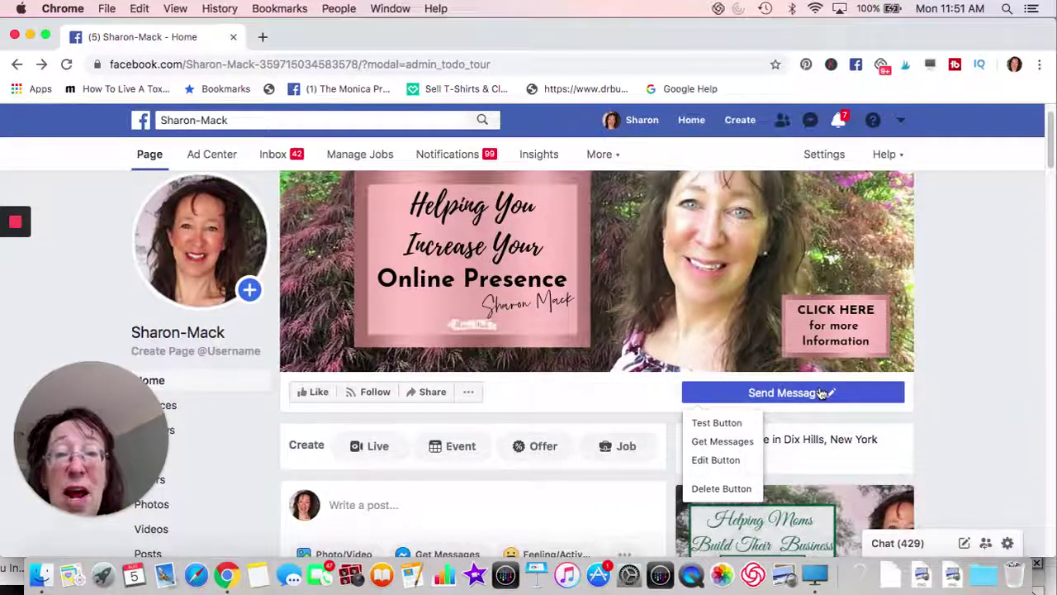
click(816, 394)
click(801, 398)
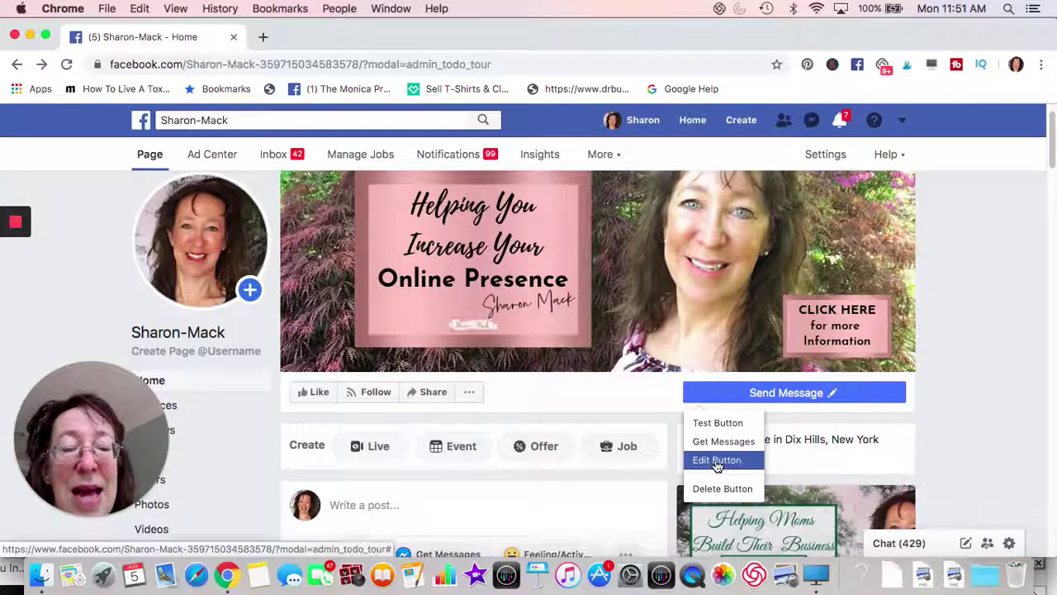
click(716, 460)
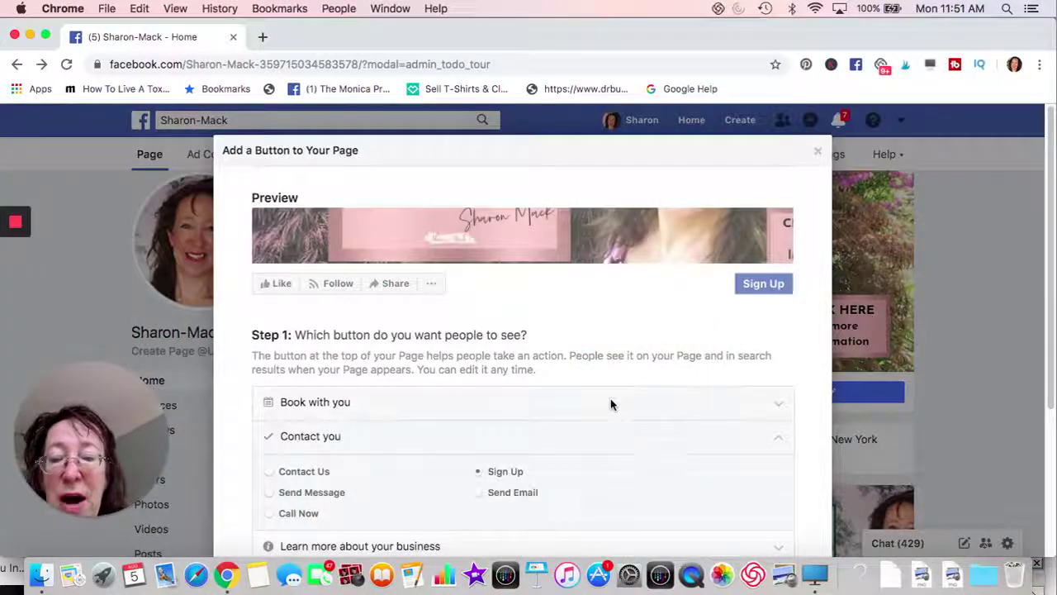
scroll(611, 403, down, 2)
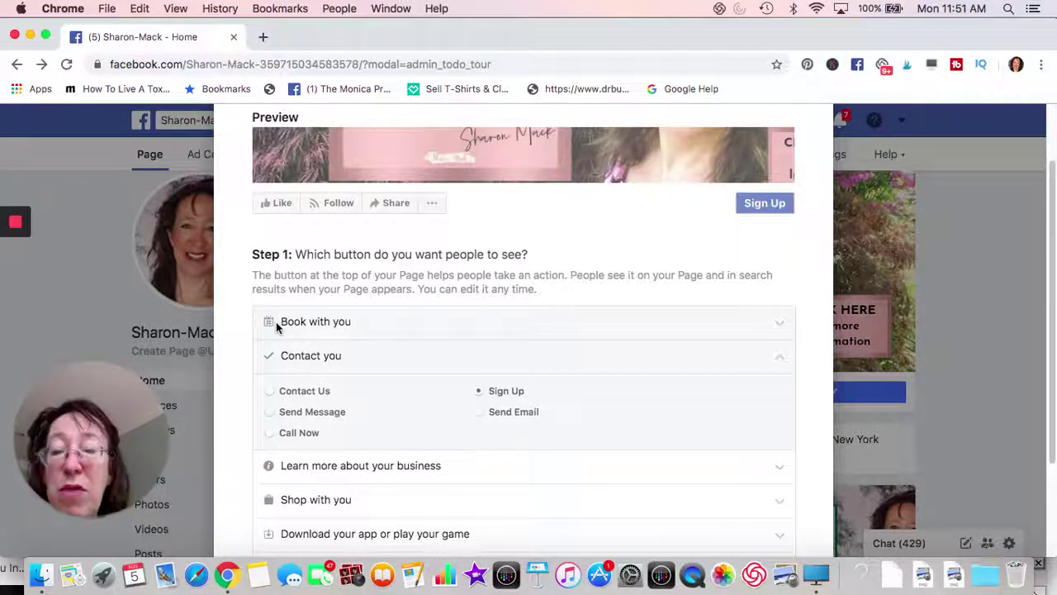
click(282, 393)
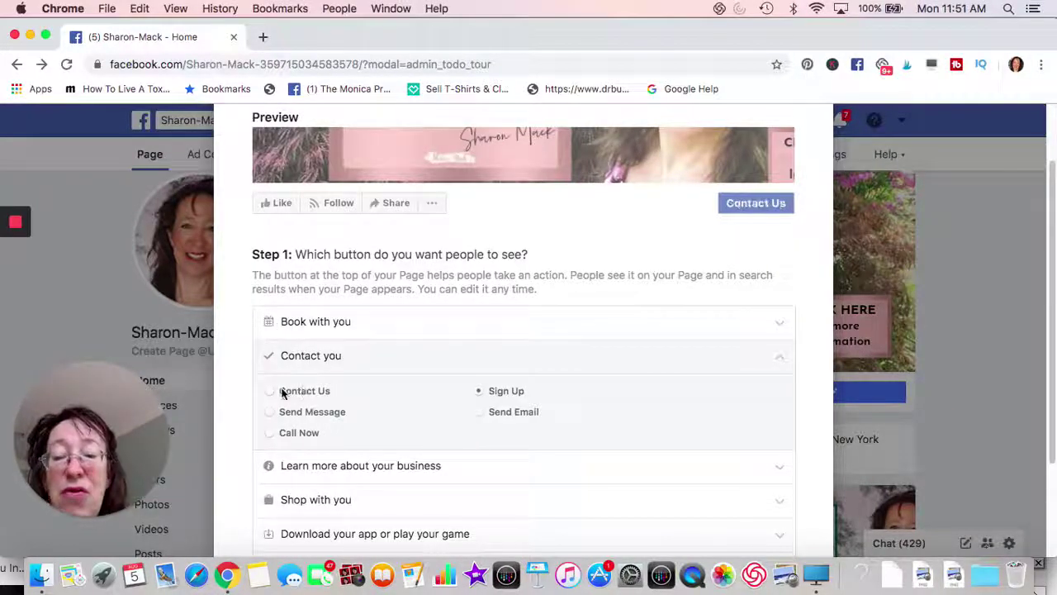
click(296, 411)
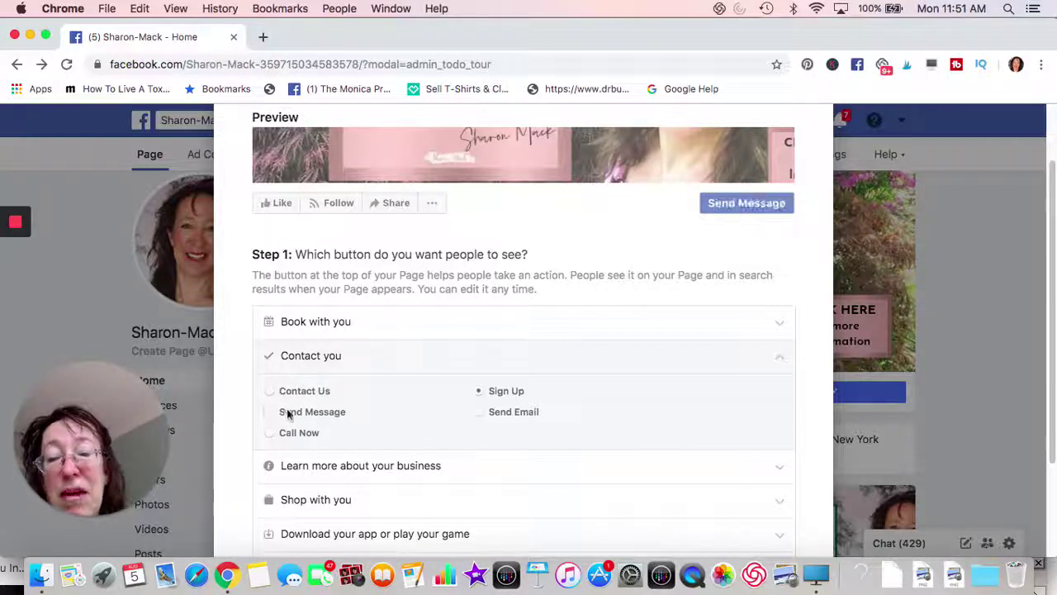
click(291, 433)
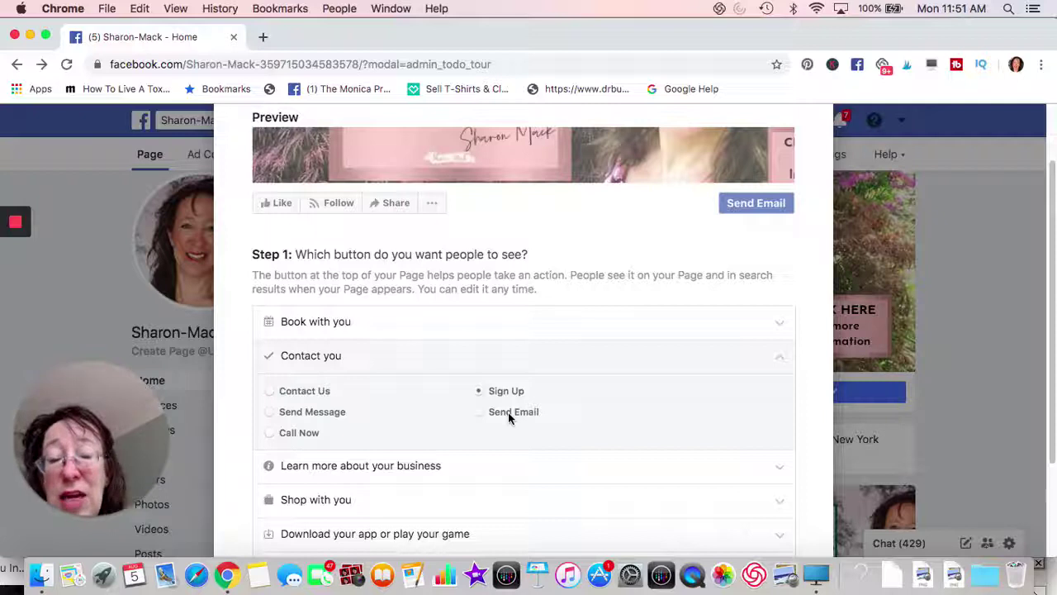
scroll(508, 412, down, 2)
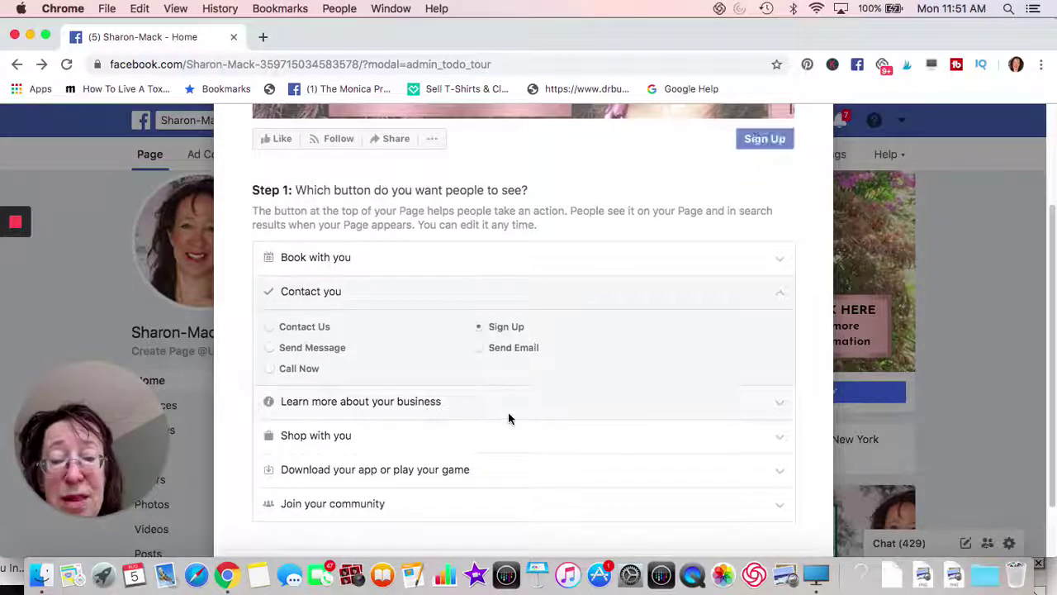
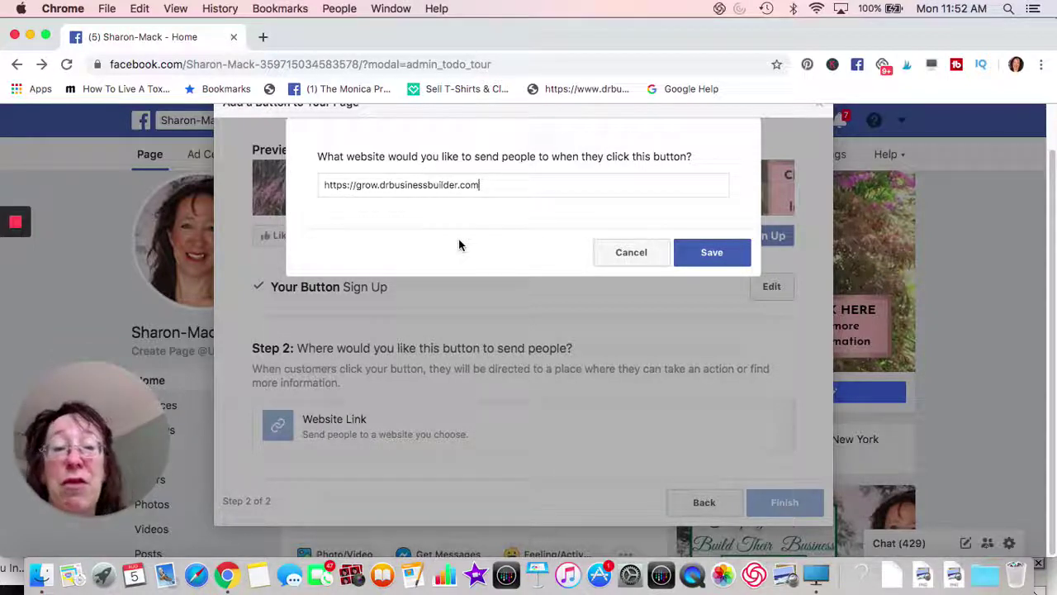
click(707, 252)
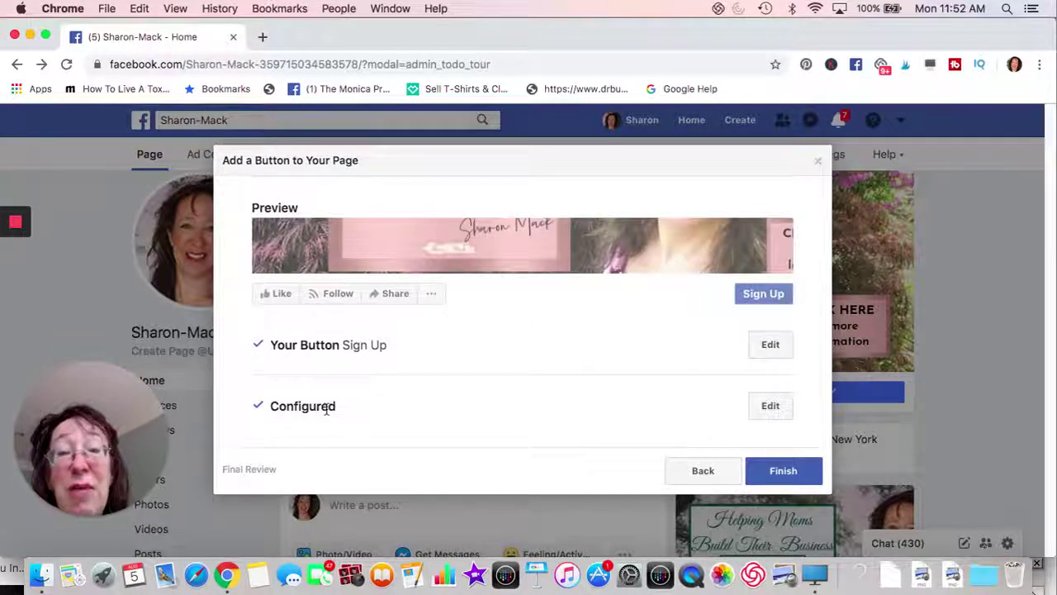
click(784, 469)
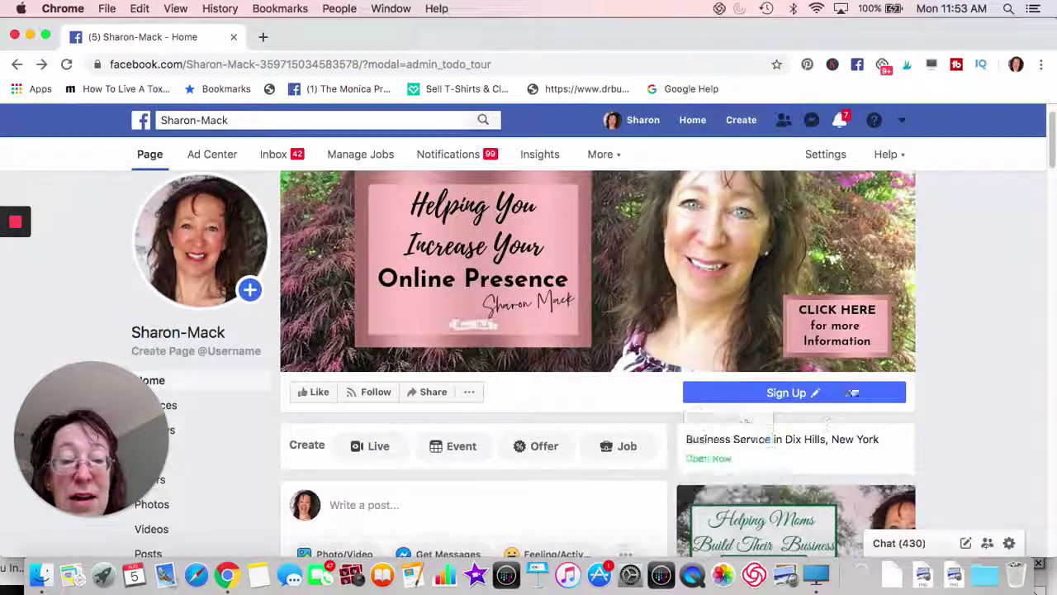
Reopen the Sign Up button's setup to review its configuration and close it without changes.
mouse_move(813, 381)
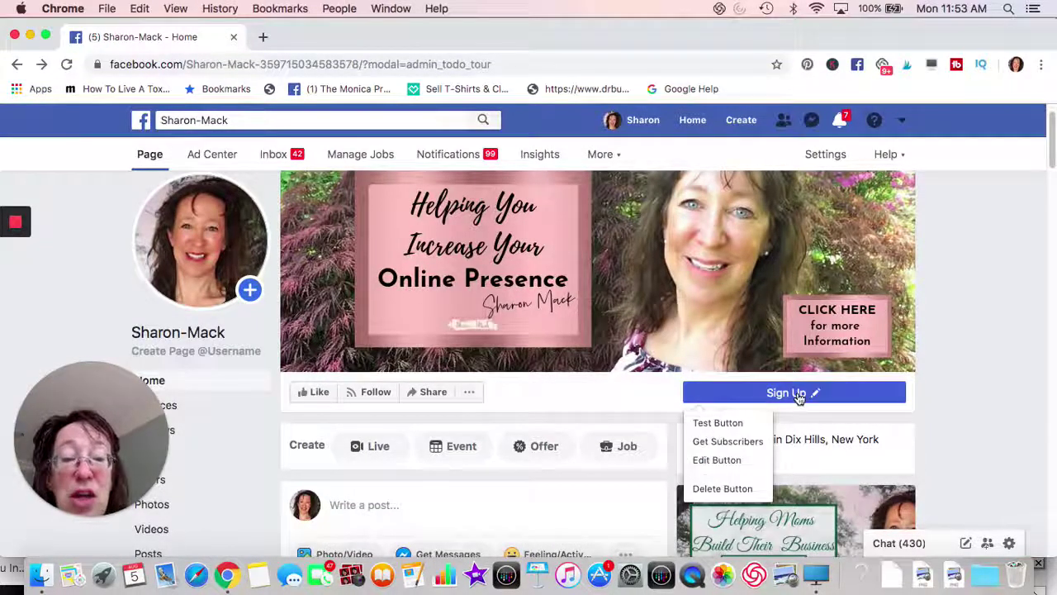
click(799, 394)
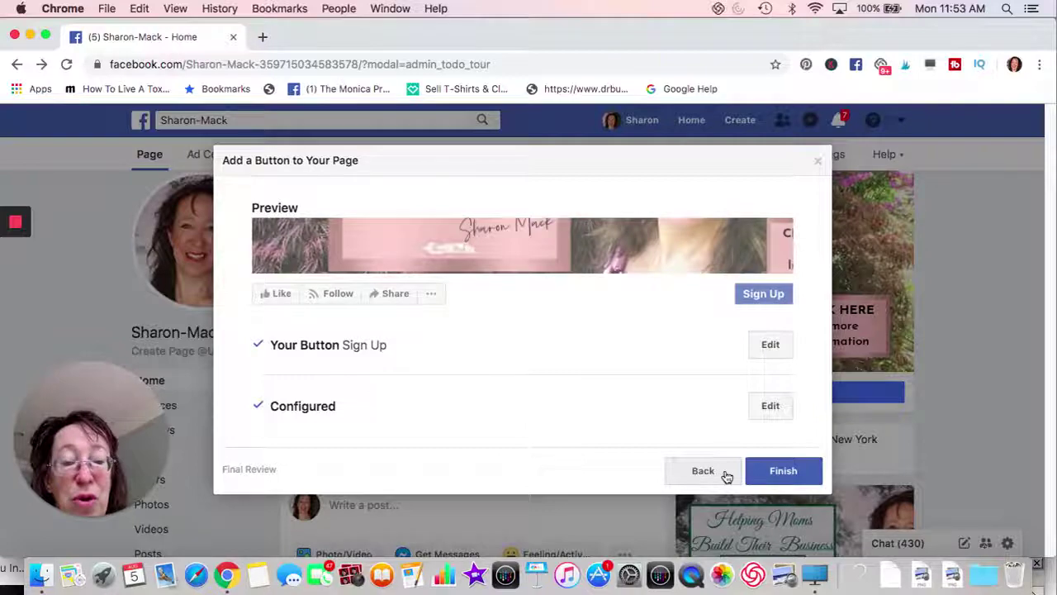
click(818, 166)
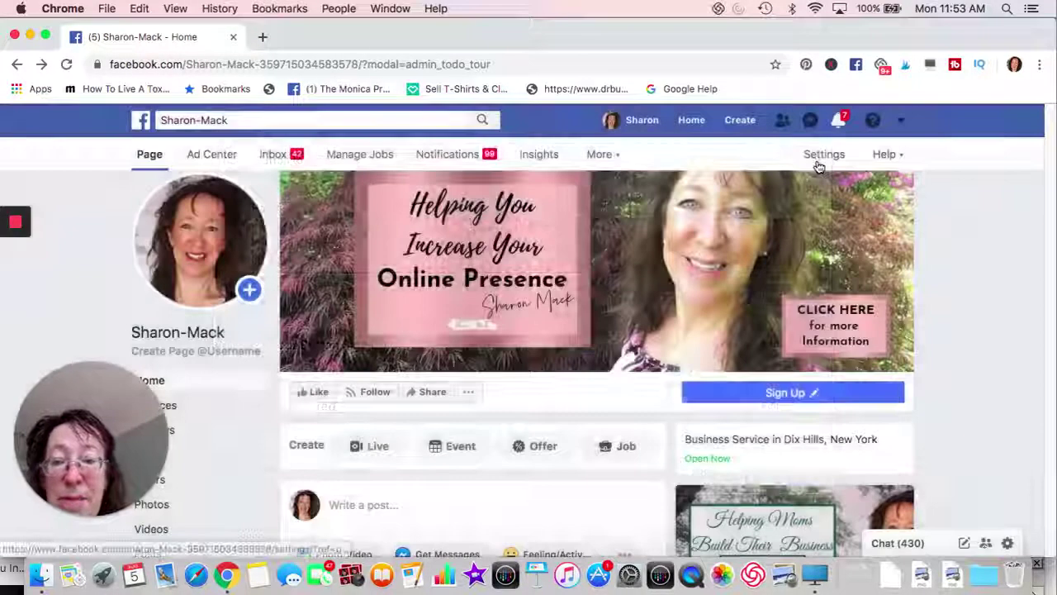
View the page as a visitor, test that the Sign Up button opens the lead magnet funnel page, and return to the Facebook page.
click(470, 393)
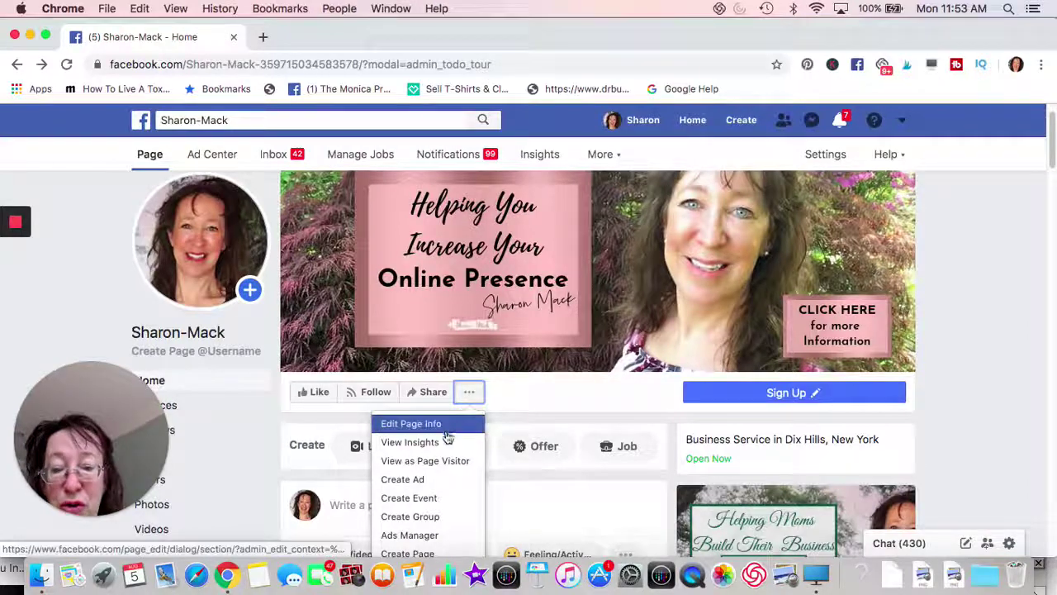
click(444, 460)
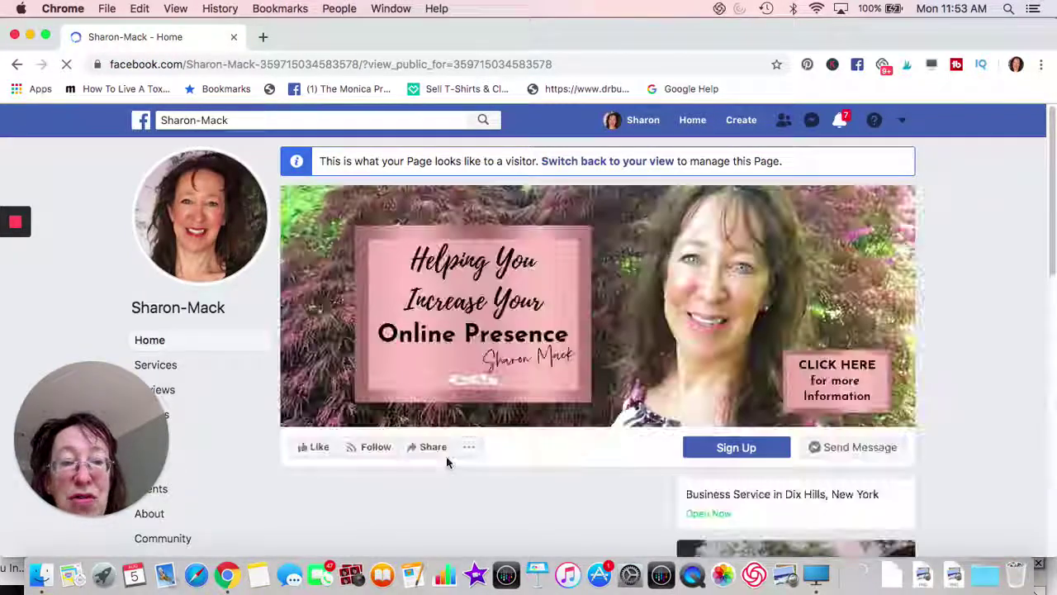
click(729, 450)
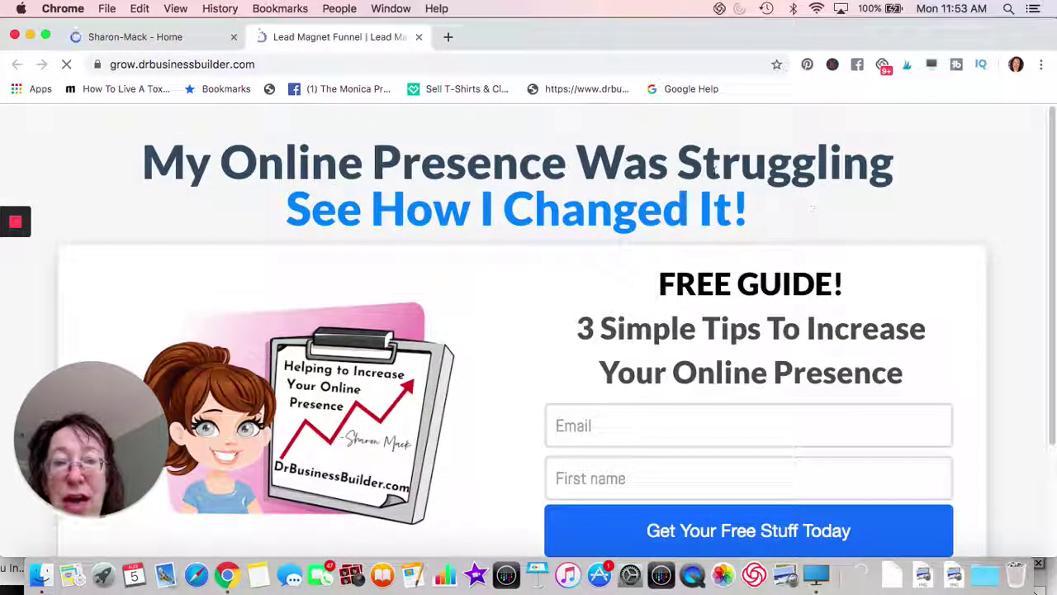
click(185, 41)
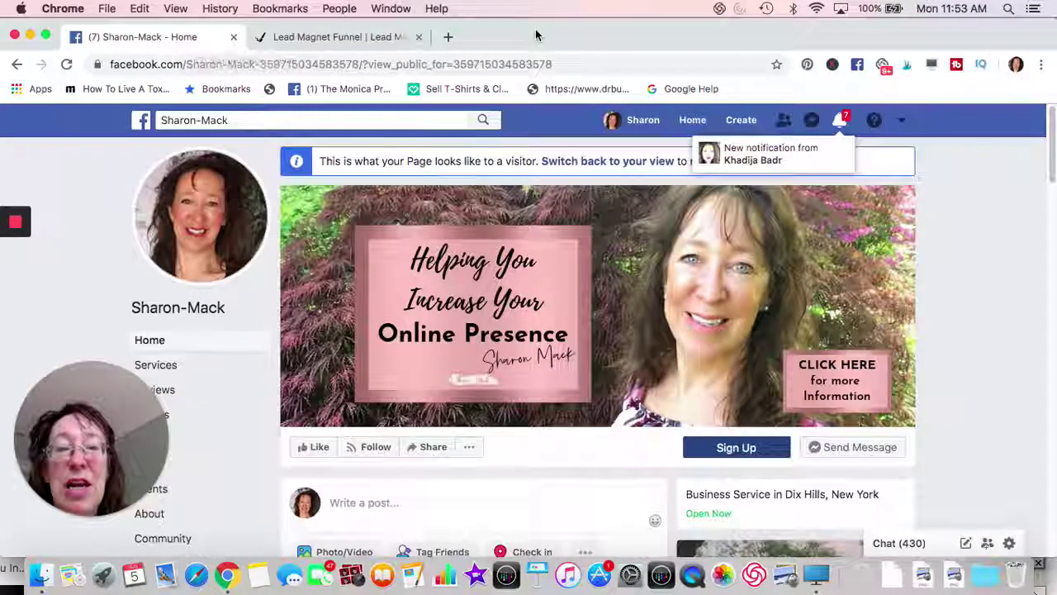
drag(537, 35, 563, 38)
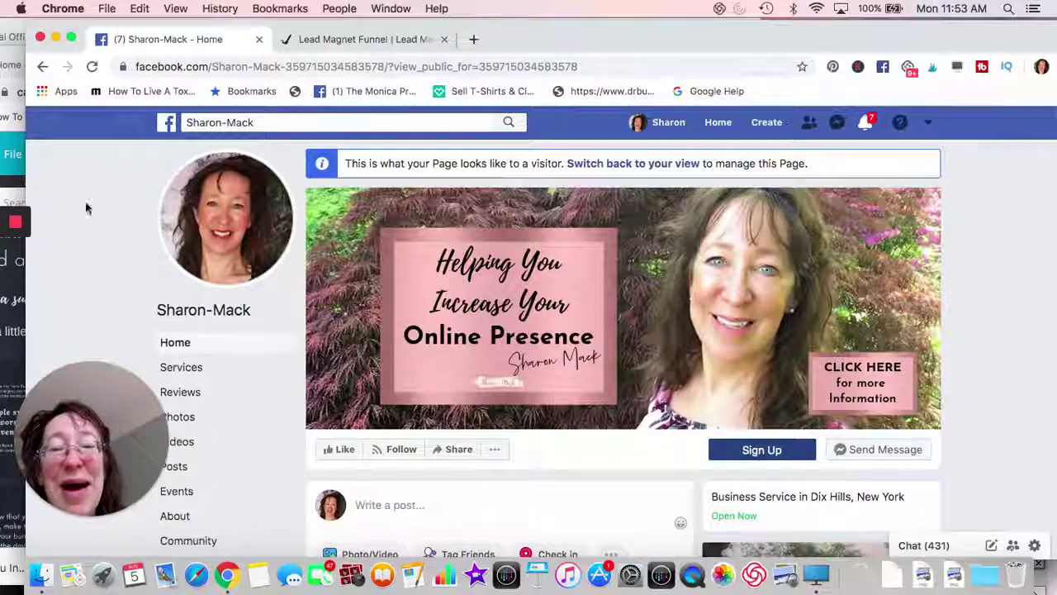
mouse_move(15, 225)
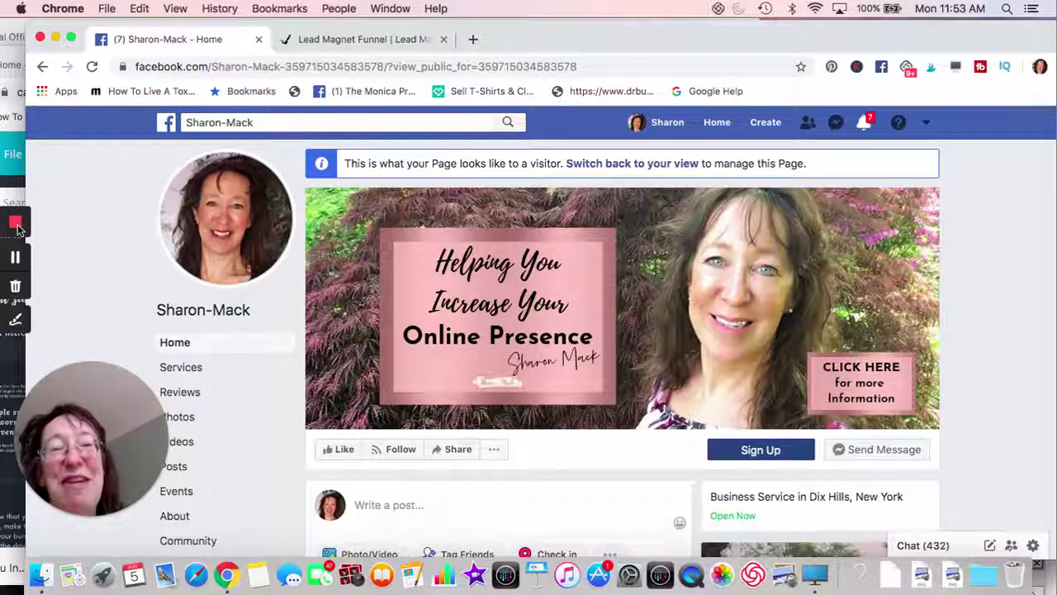